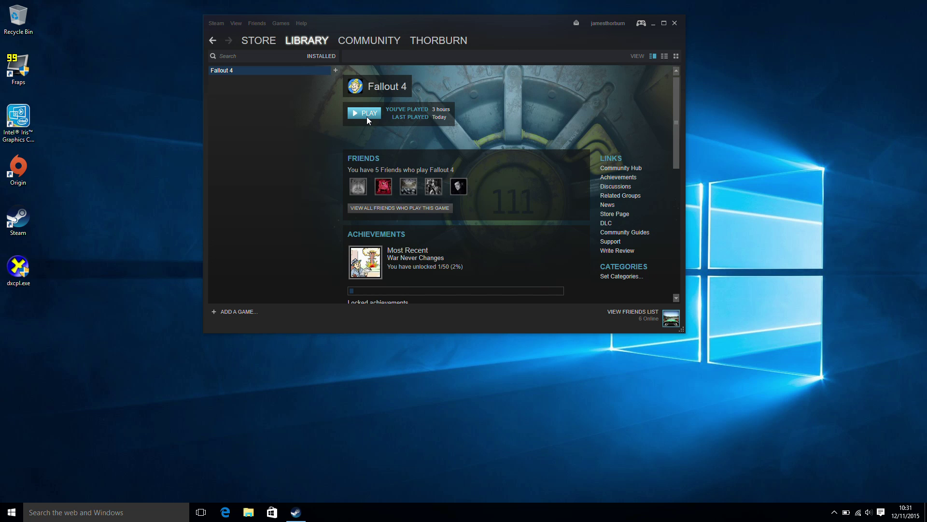
Start Fallout 4 from the Steam library, mute the sound, and minimize Steam
left_click(366, 117)
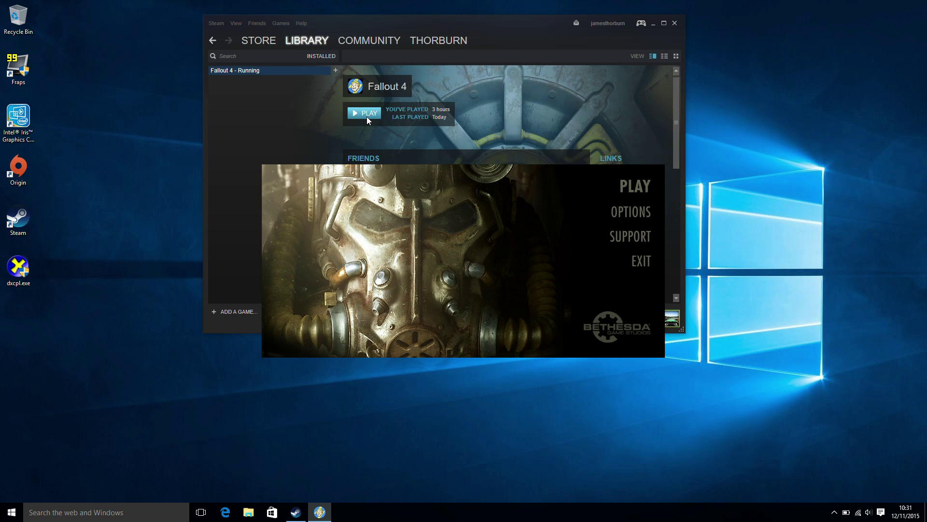
key("XF86AudioLowerVolume")
key("XF86AudioLowerVolume")
key("XF86AudioLowerVolume")
key("XF86AudioLowerVolume")
key("XF86AudioLowerVolume")
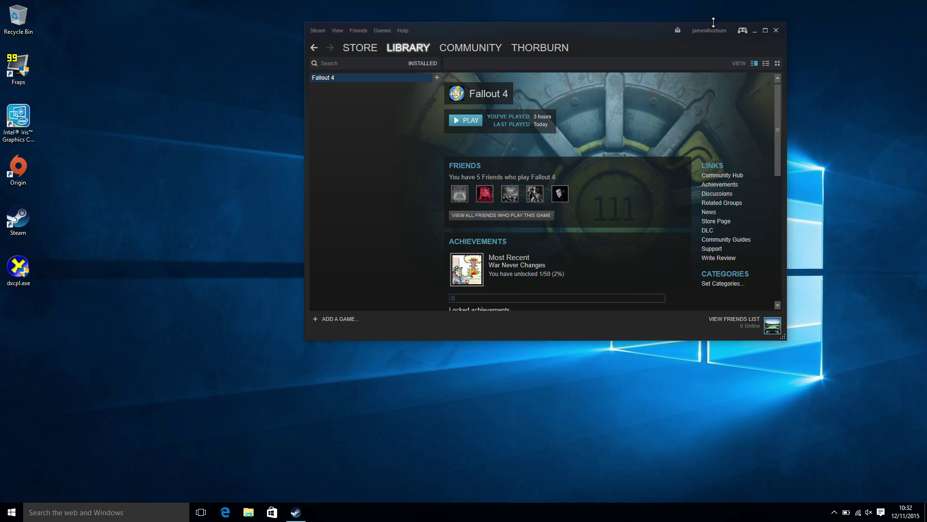
left_click(756, 31)
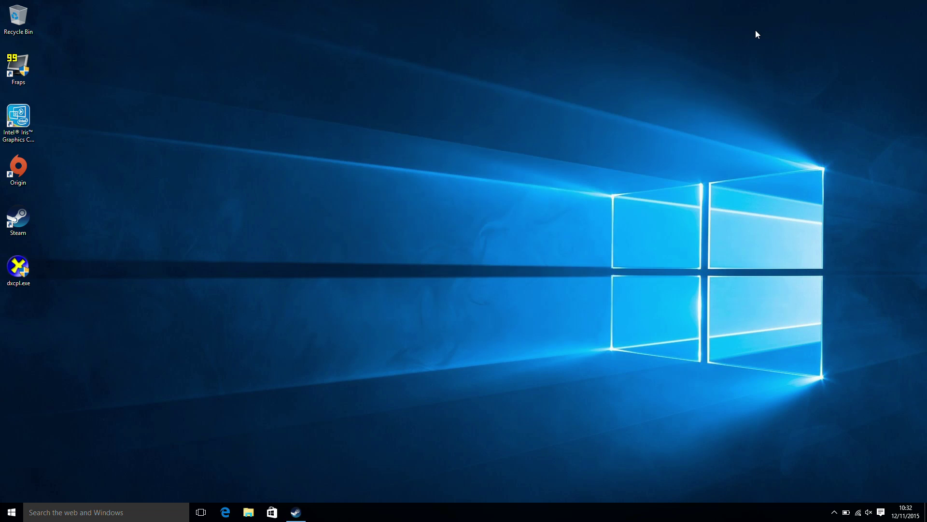
Launch dxcpl.exe from the desktop with administrator approval and reposition the DirectX Properties window
double_click(16, 275)
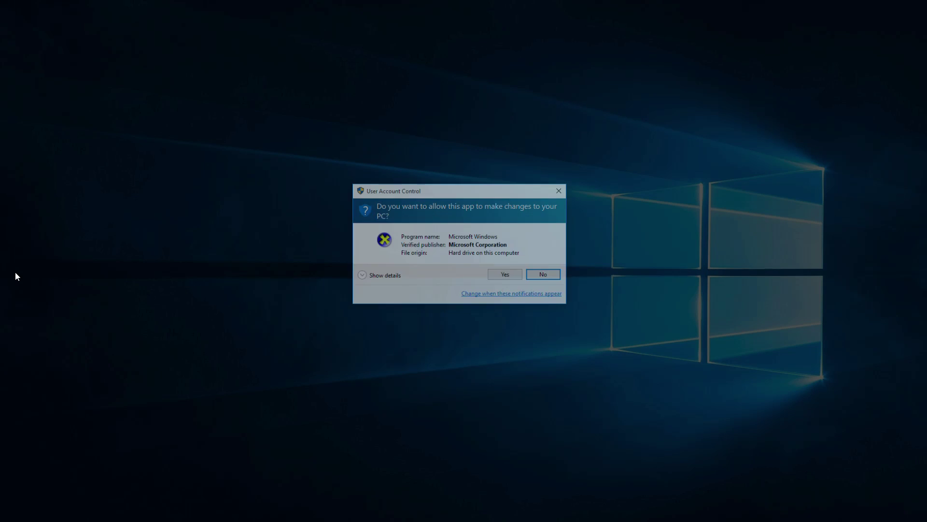
left_click(501, 276)
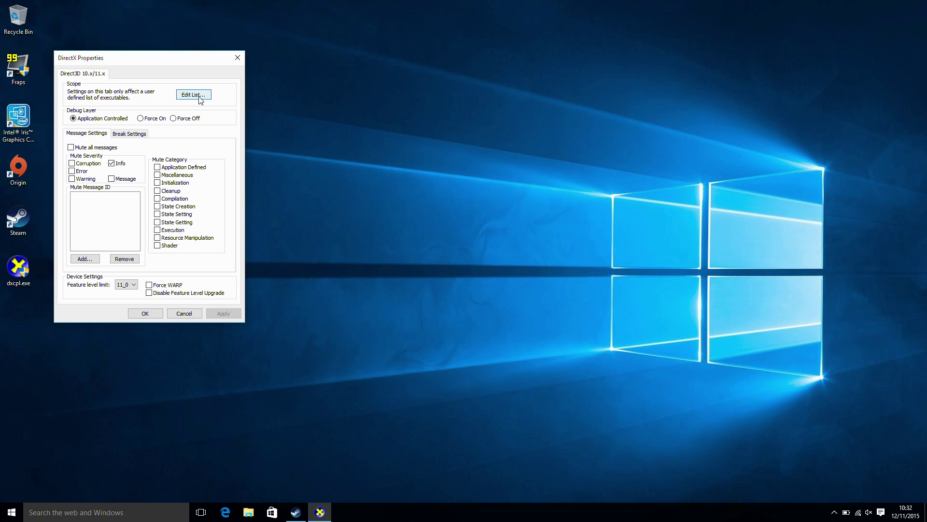
left_click_drag(189, 66, 244, 73)
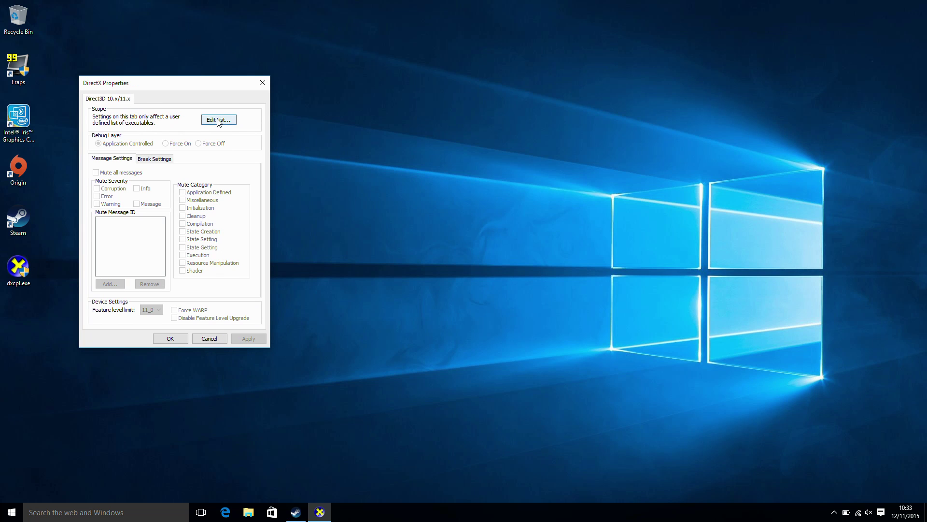
Add Fallout4.exe from Steam's Fallout 4 folder to the Direct3D 10.x/11.x executable list
left_click(219, 122)
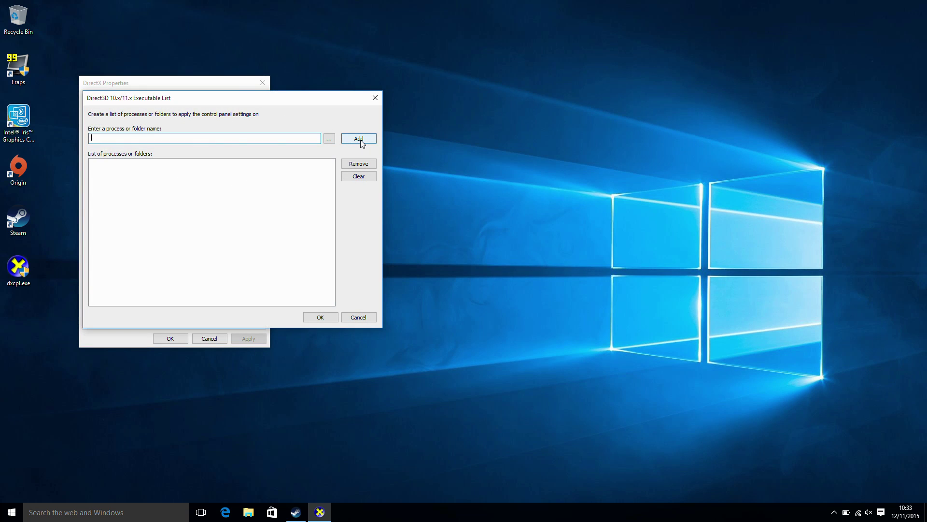
left_click(329, 139)
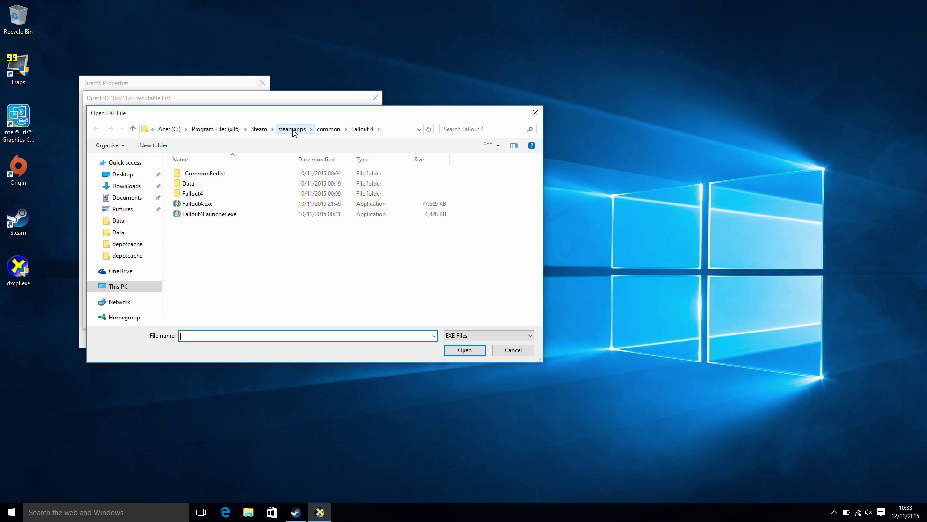
left_click(395, 129)
key("ctrl+c")
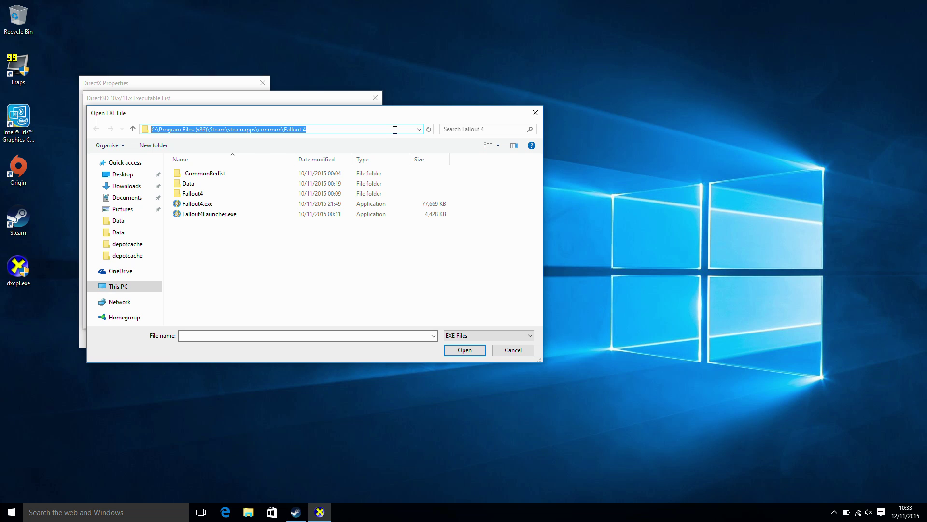
left_click(253, 262)
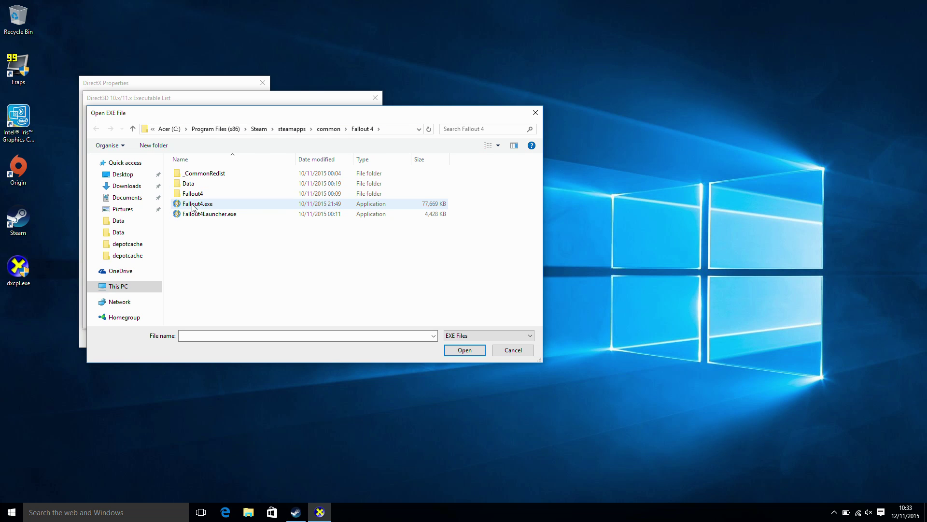
left_click(195, 205)
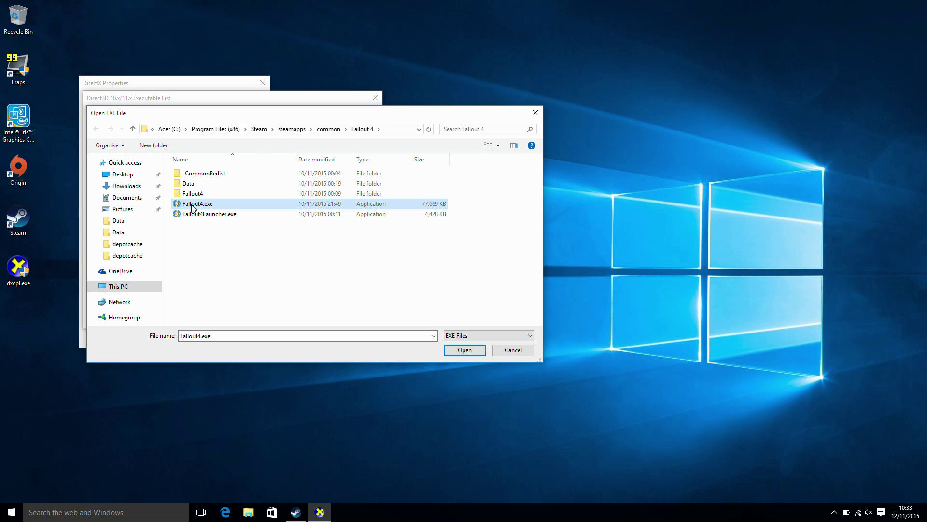
left_click(463, 353)
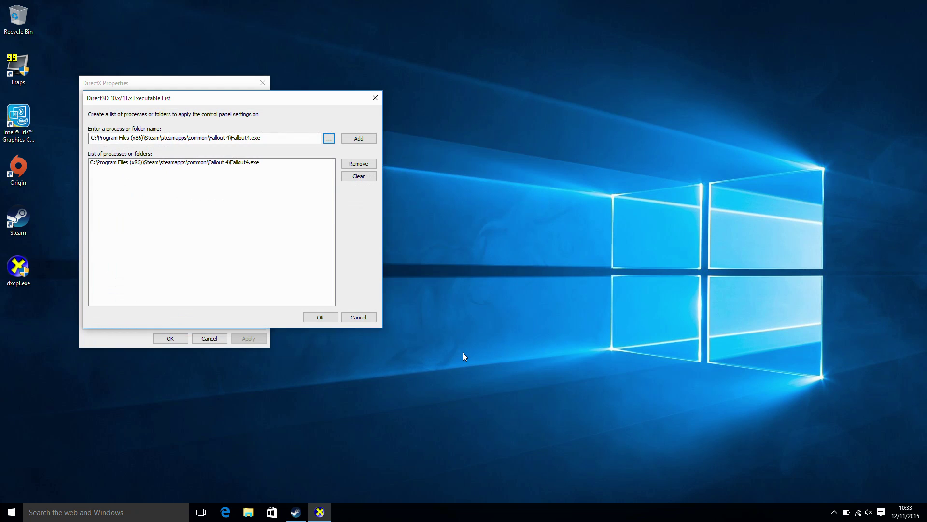
Set the feature level limit to 11_0, apply it, and close DirectX Properties
left_click(321, 317)
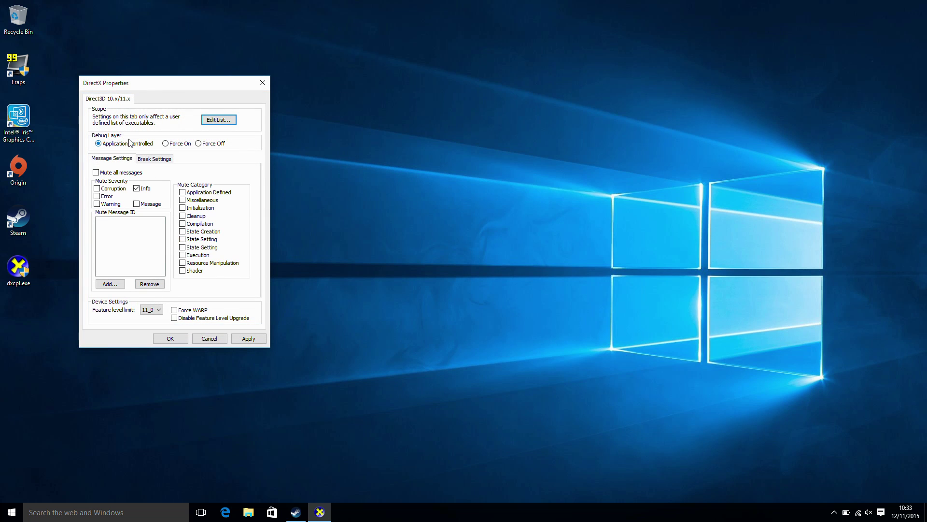
left_click(159, 312)
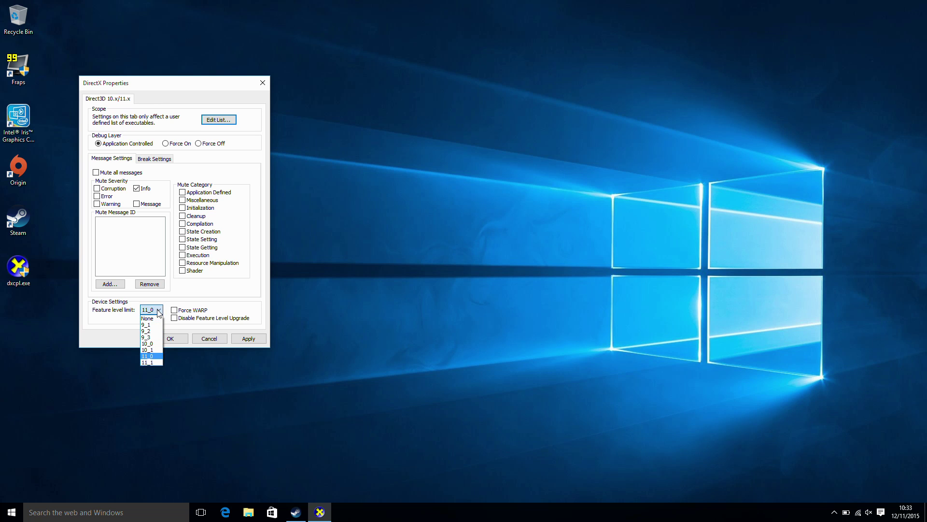
left_click(145, 356)
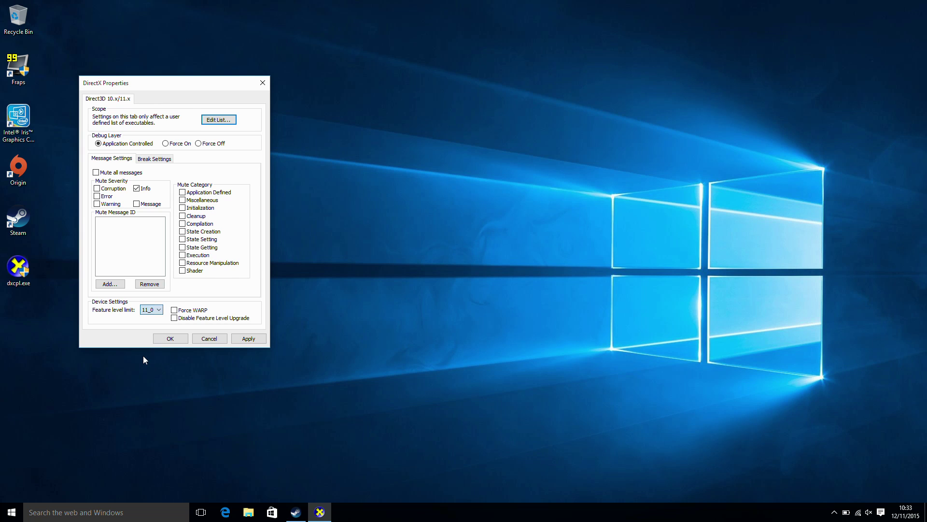
left_click(243, 337)
left_click(173, 338)
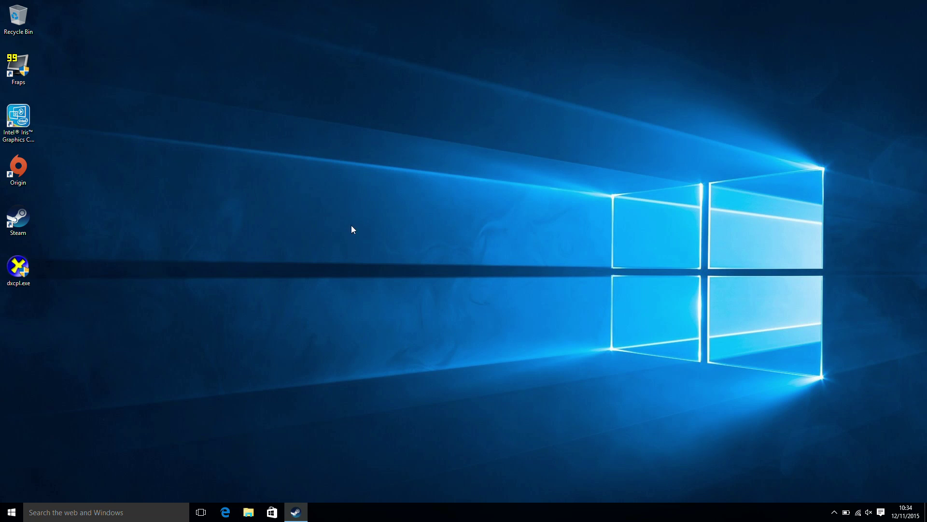
Go to the Fallout 4 folder in File Explorer and run Fallout4.exe
key("super+e")
left_click(341, 117)
key("ctrl+v")
key("Return")
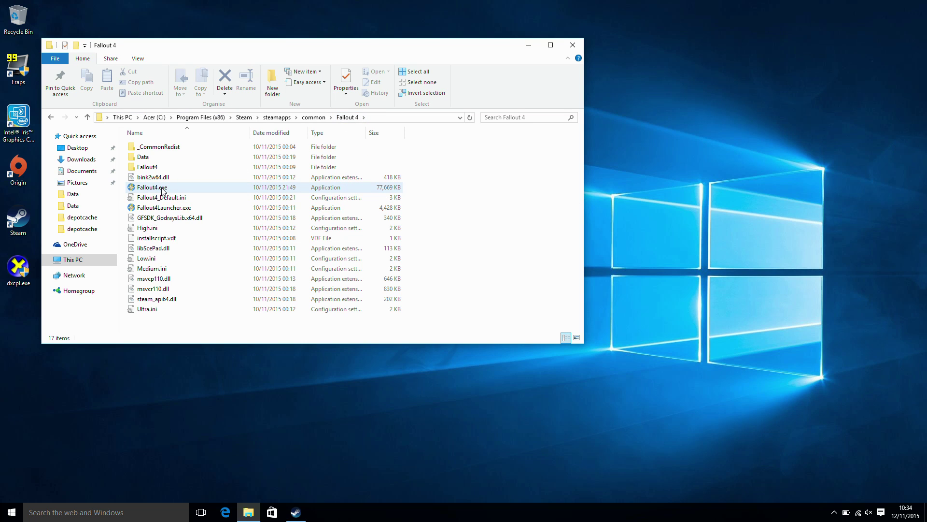
double_click(162, 188)
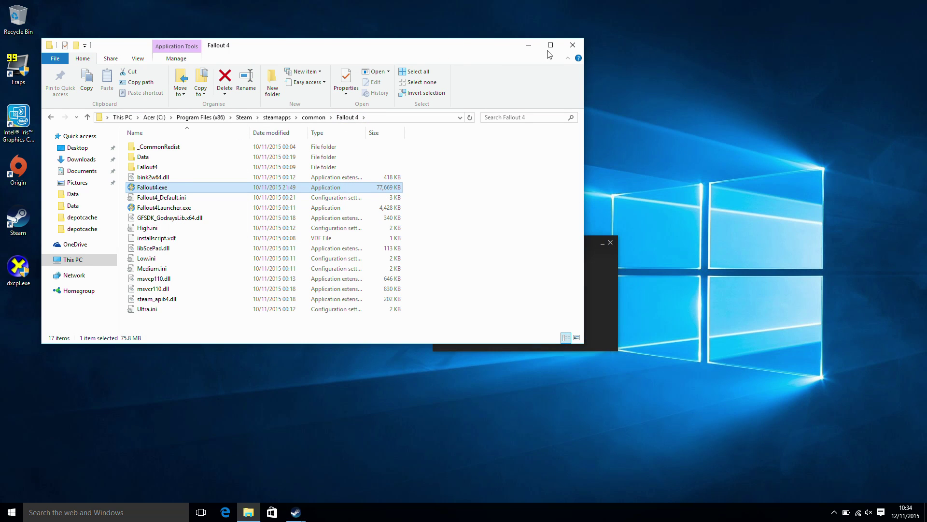
left_click(529, 45)
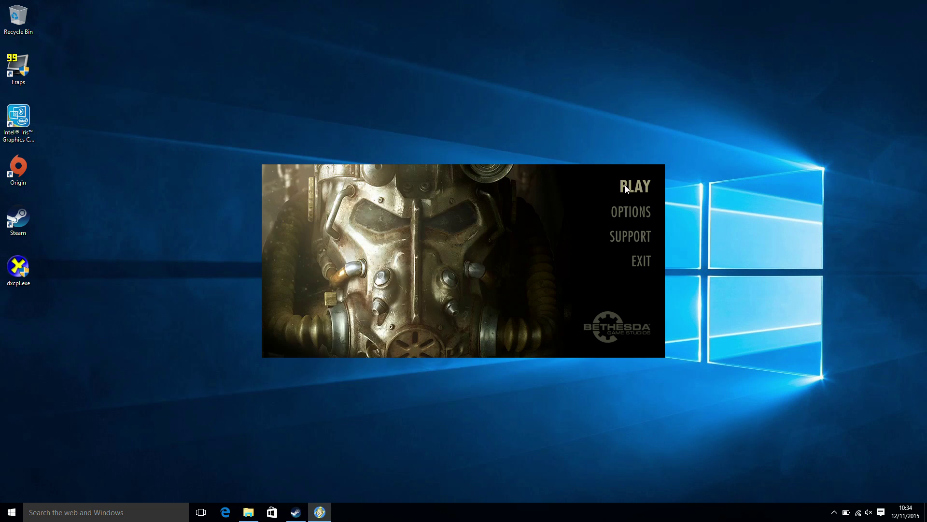
left_click(627, 212)
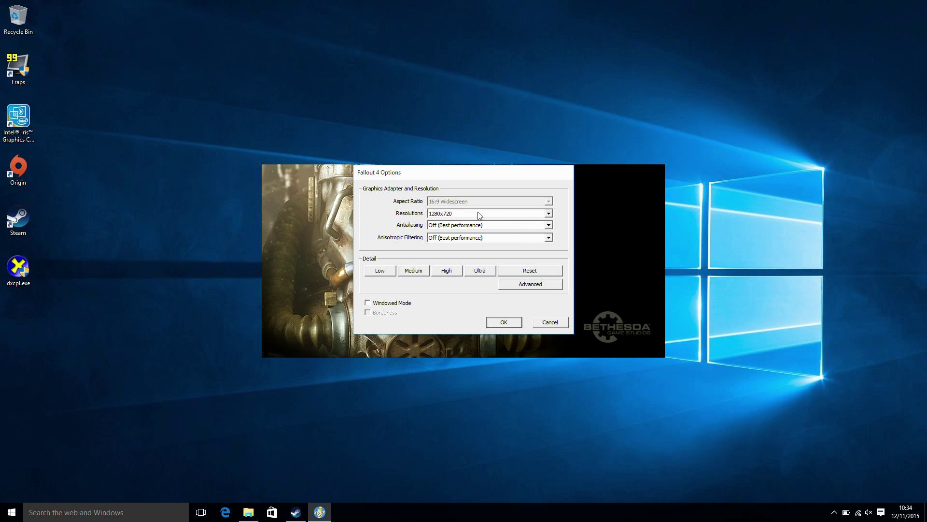
left_click(540, 285)
left_click(735, 386)
left_click(505, 323)
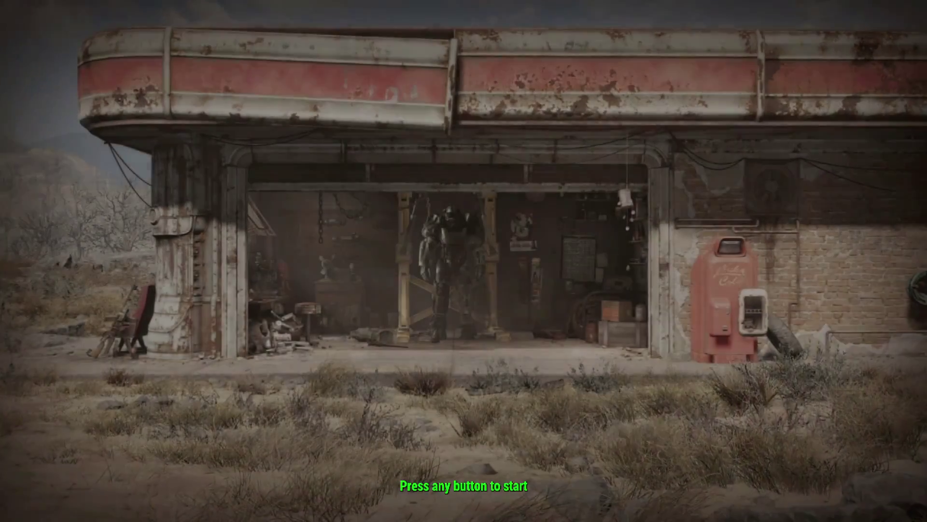
Get past the title screen and continue the most recent save
key("Return")
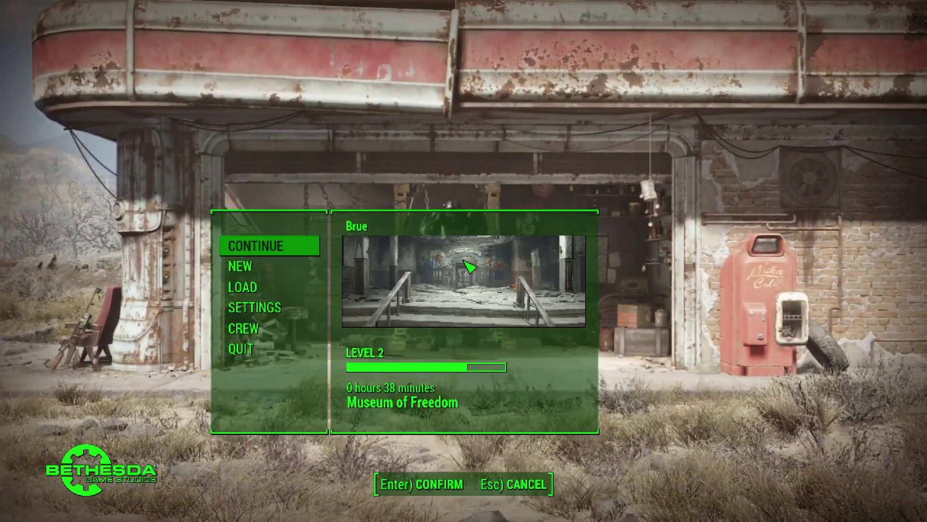
key("Return")
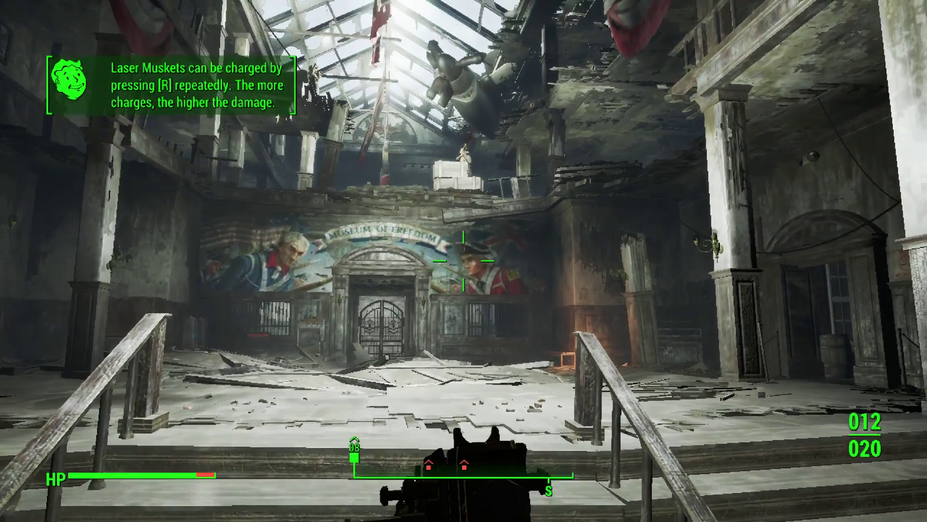
Target the raider's head in VATS, fire the queued shots, then move toward it
key("q")
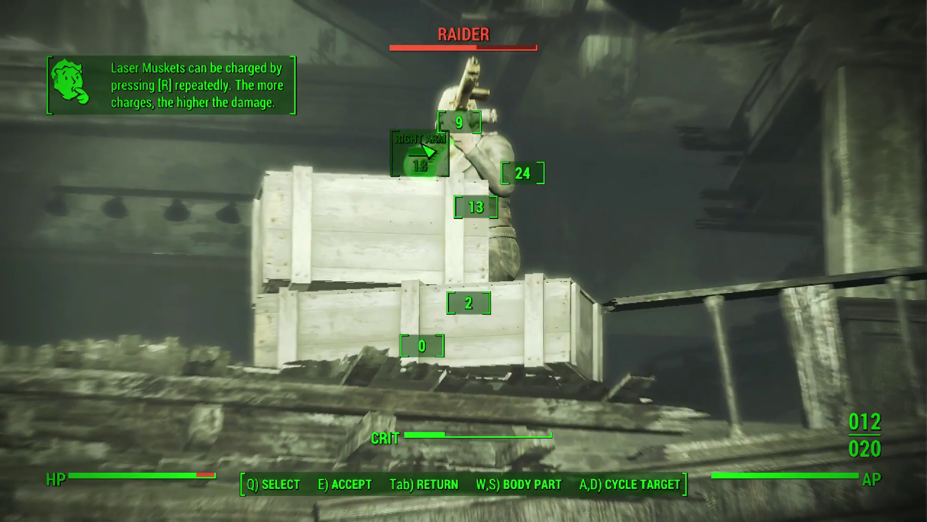
key("w")
key("w")
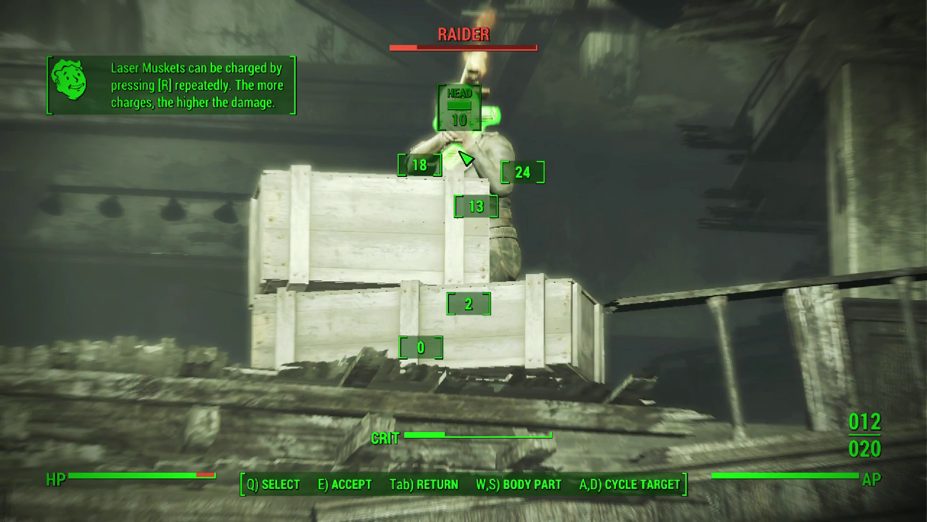
key("q")
key("q")
key("q")
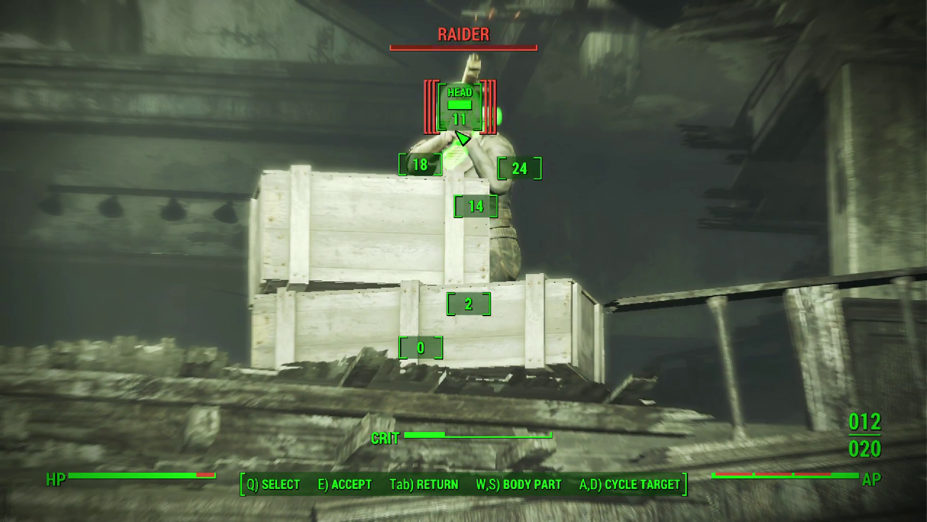
key("e")
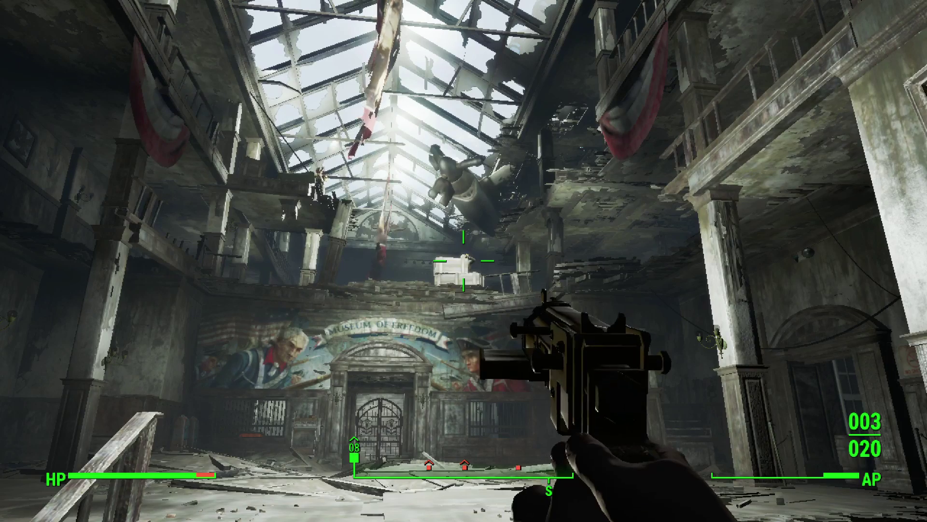
key("w")
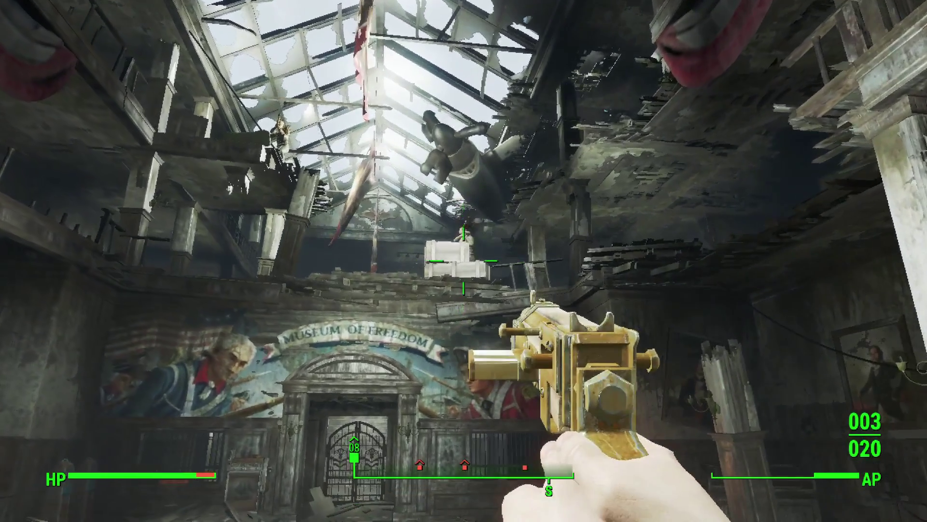
mouse_move(464, 260)
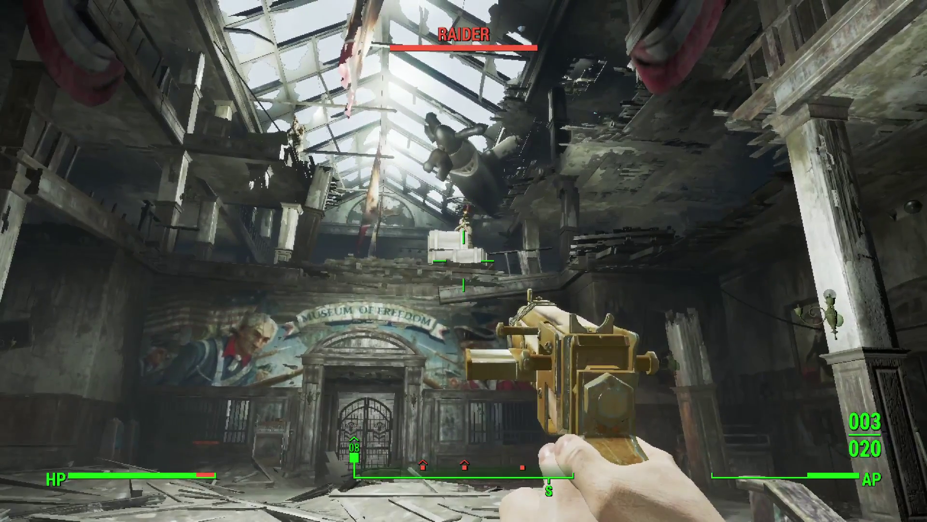